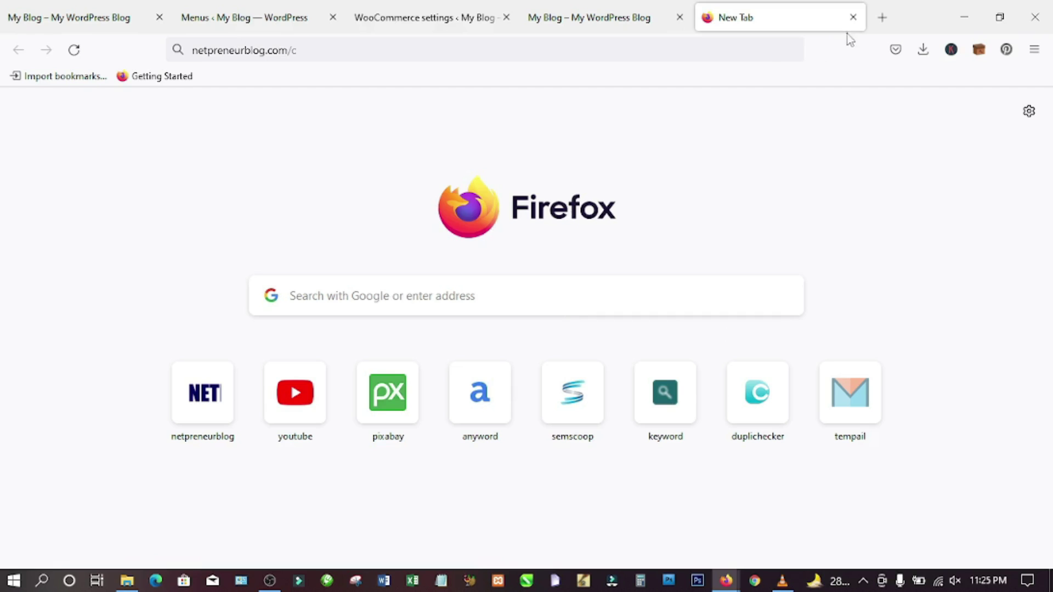
Replace the half-typed blank tab with a fresh empty tab
left_click(854, 17)
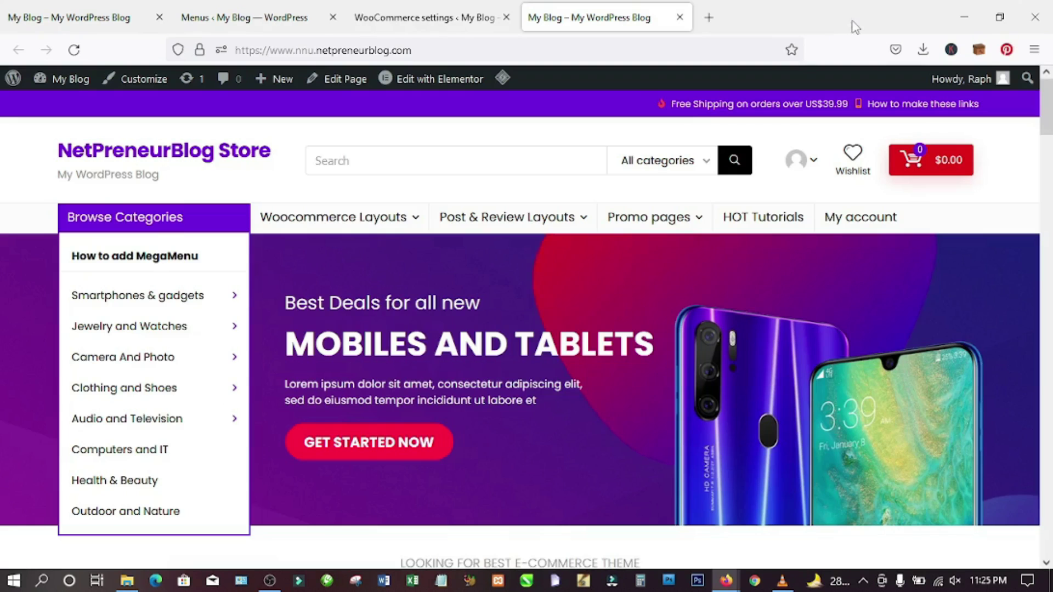
left_click(709, 17)
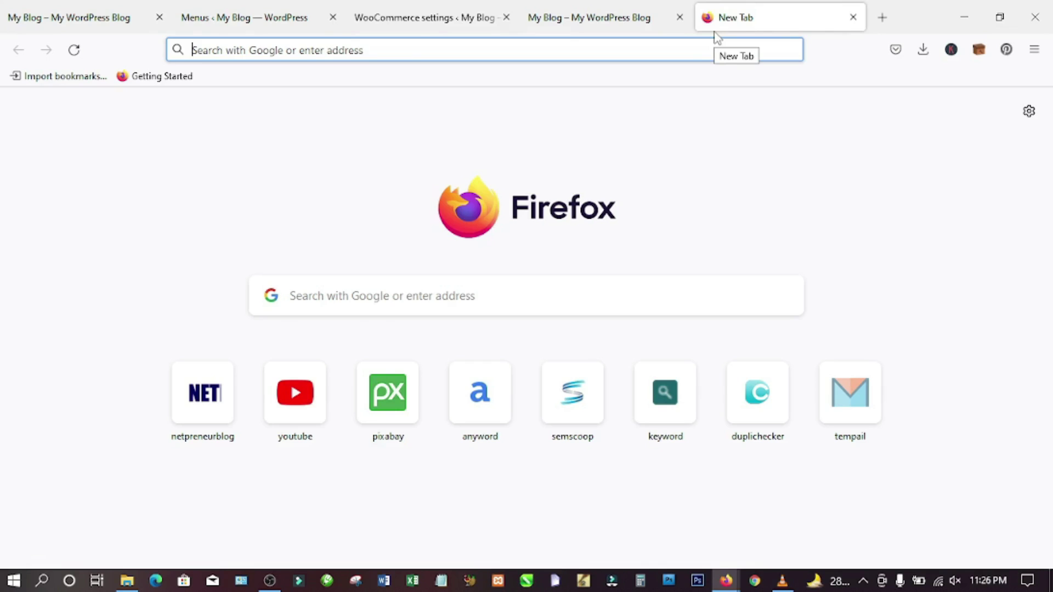
type("n")
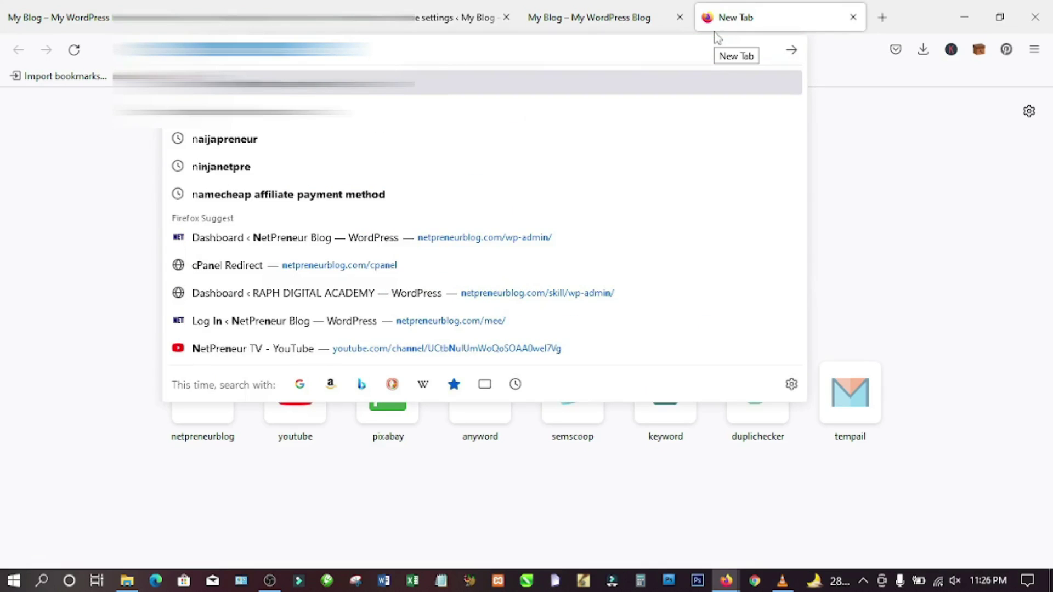
type("etpreneurblog.com/c")
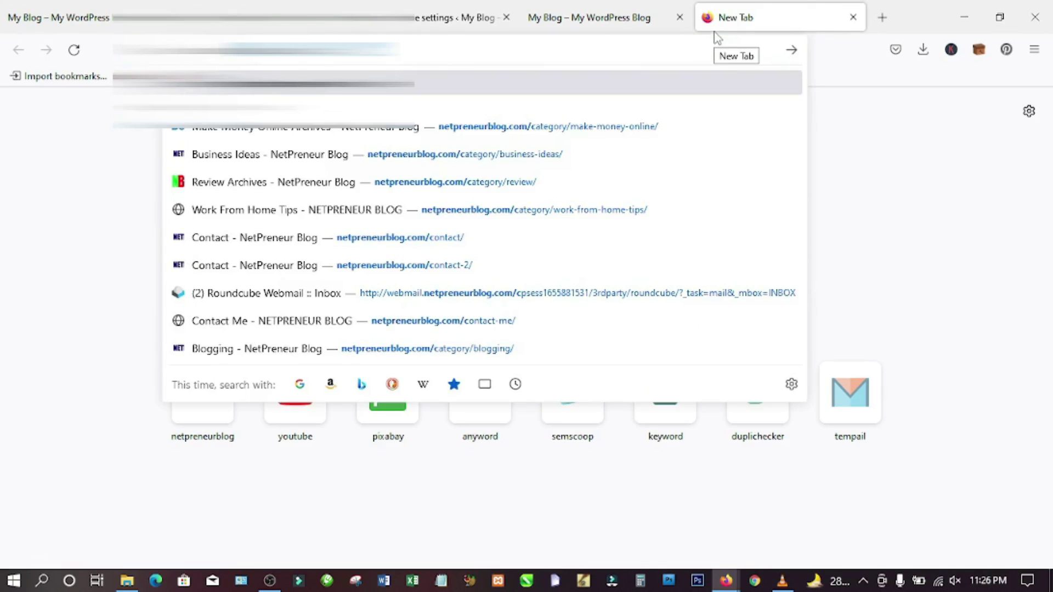
Go to netpreneurblog.com/cpanel to reach the cPanel login page
key("Return")
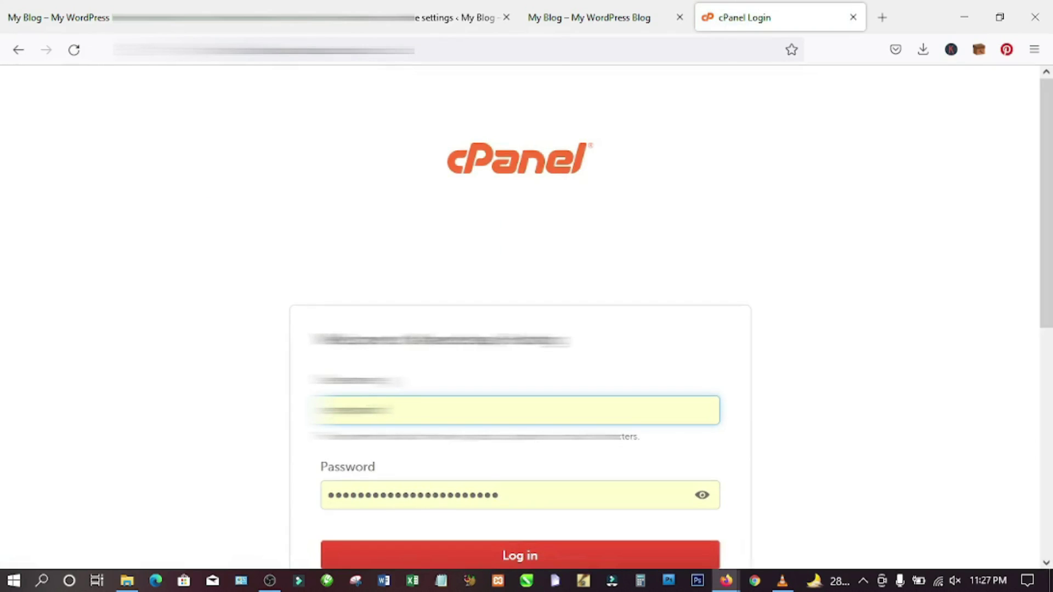
scroll(795, 211, "down", 2)
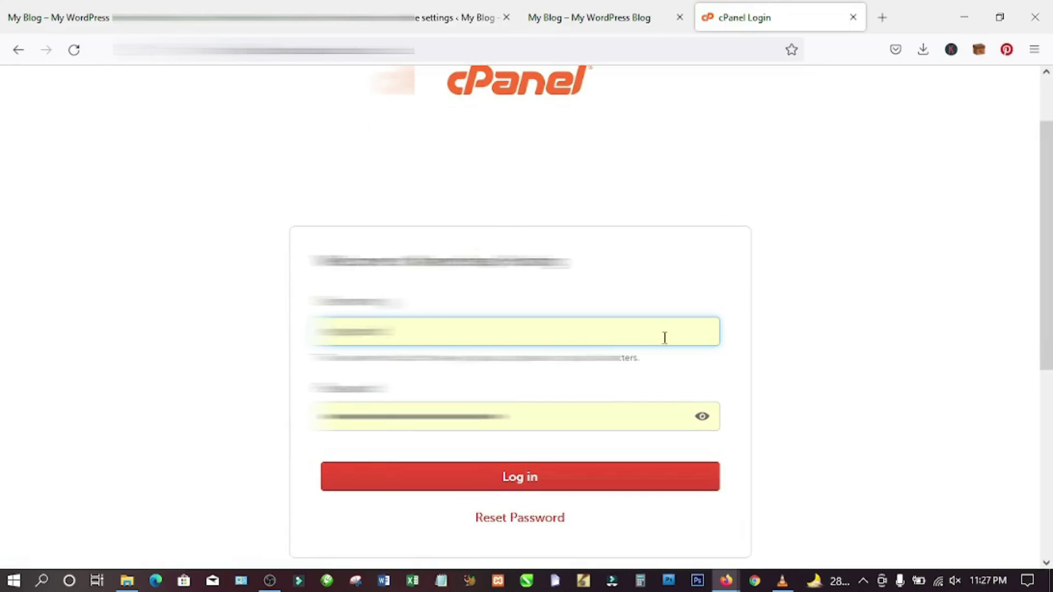
Log in with the saved credentials to reach the cPanel dashboard
left_click(523, 484)
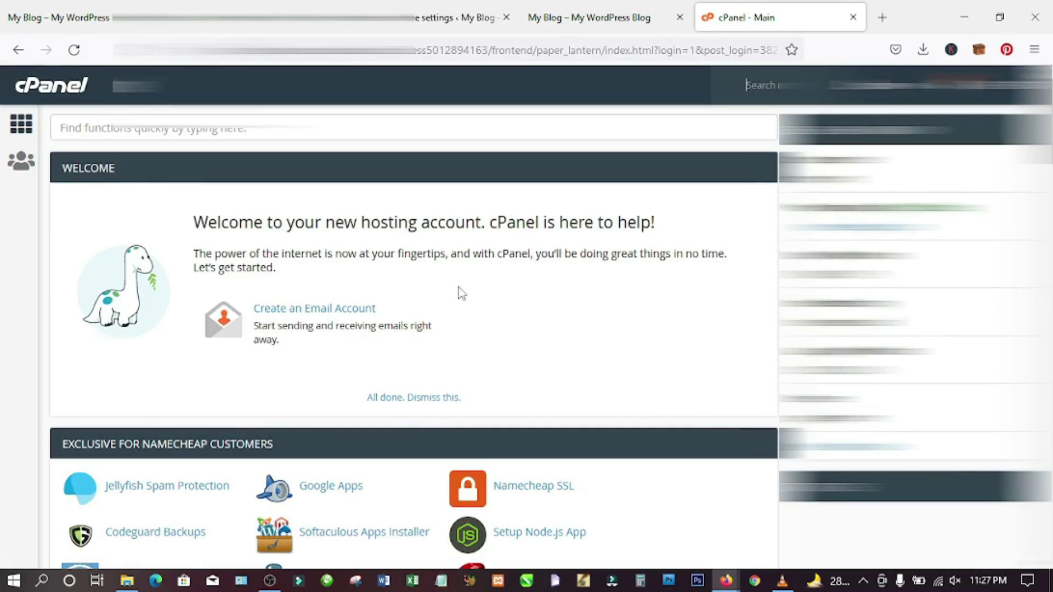
scroll(458, 287, "down", 2)
scroll(458, 287, "down", 2)
scroll(458, 287, "up", 4)
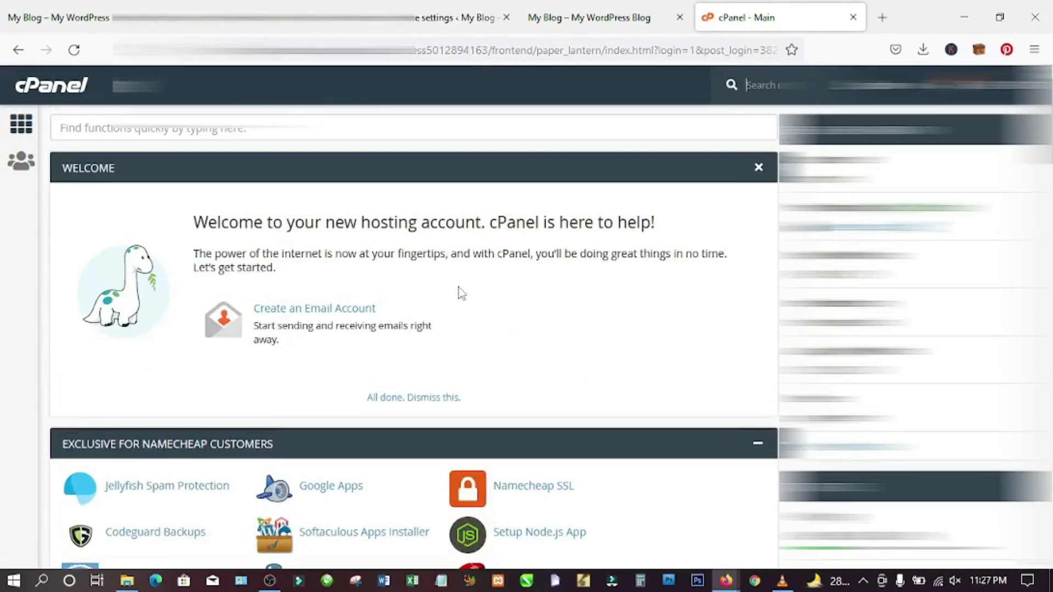
scroll(456, 284, "down", 5)
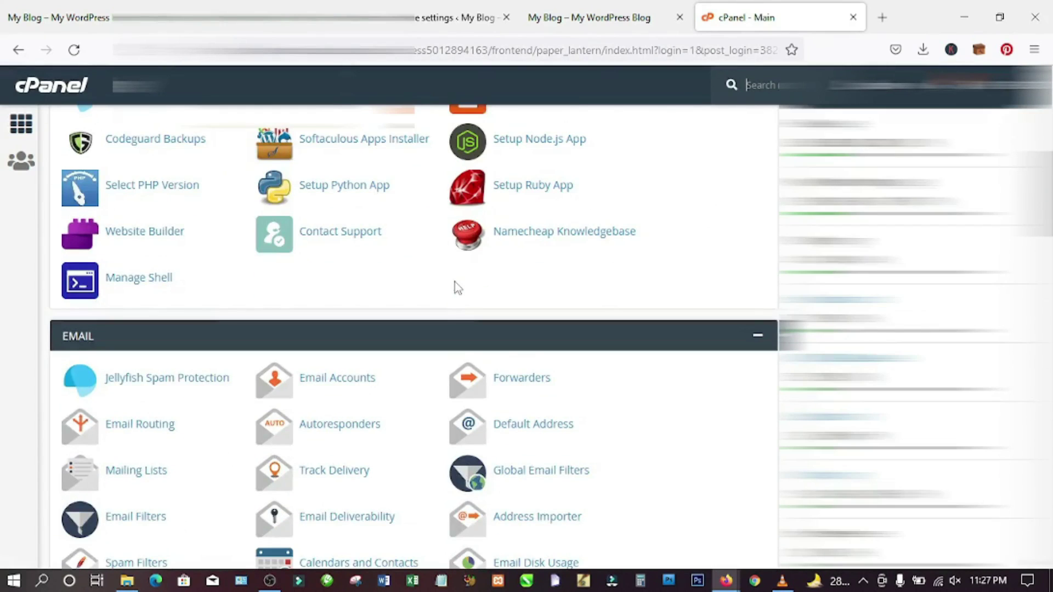
scroll(453, 309, "up", 1)
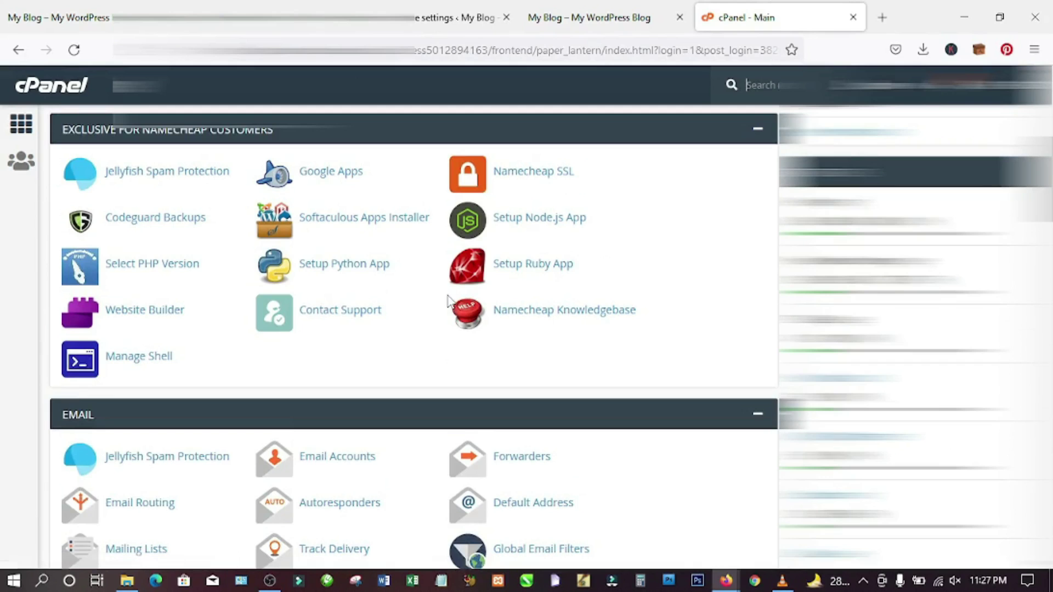
scroll(449, 301, "down", 1)
scroll(449, 301, "down", 2)
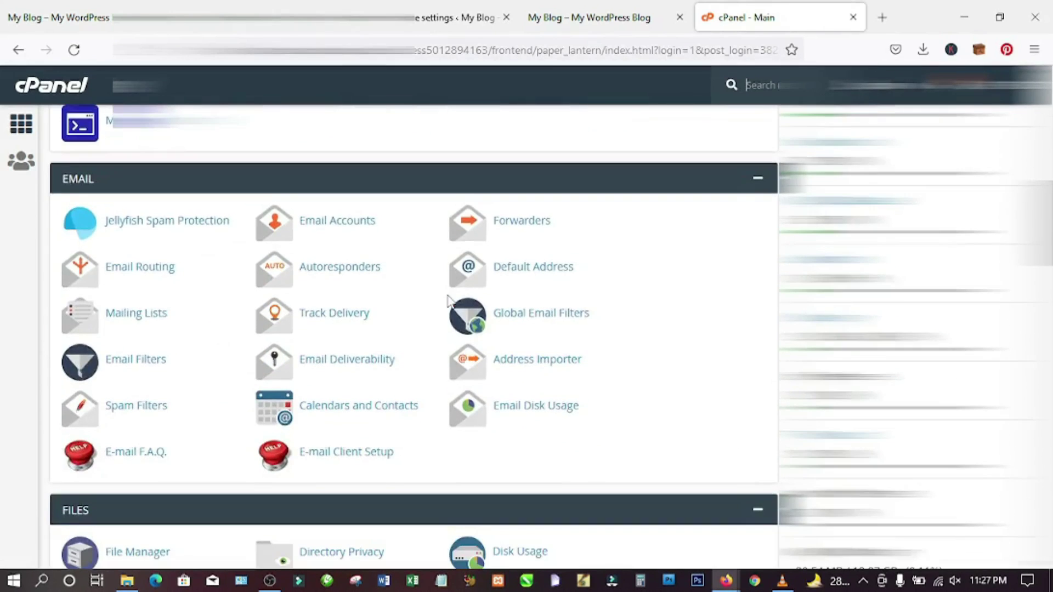
scroll(449, 301, "down", 1)
scroll(450, 302, "down", 2)
scroll(448, 302, "down", 2)
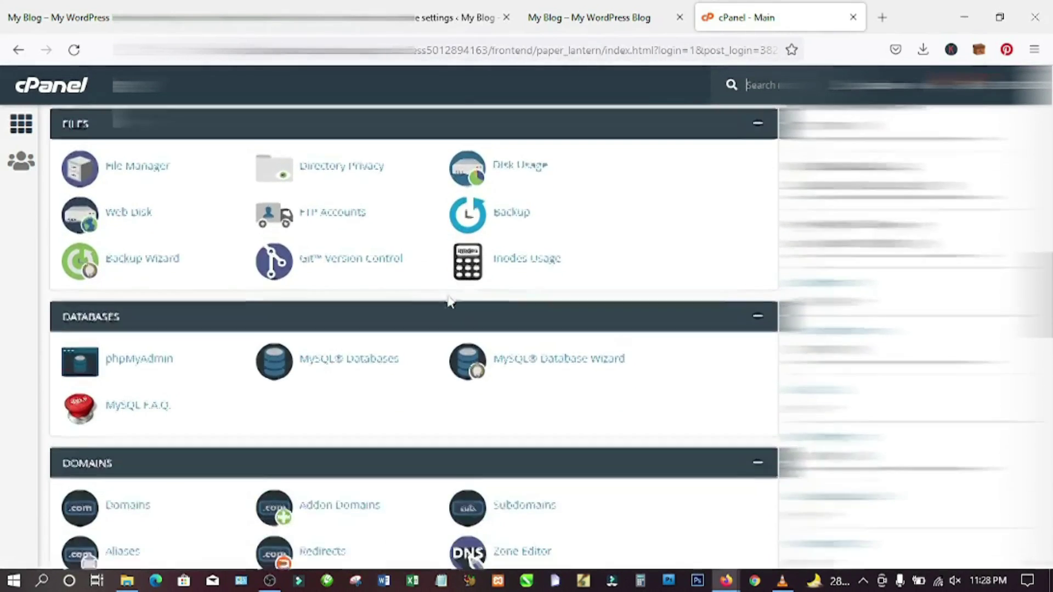
scroll(449, 301, "down", 1)
scroll(447, 295, "down", 1)
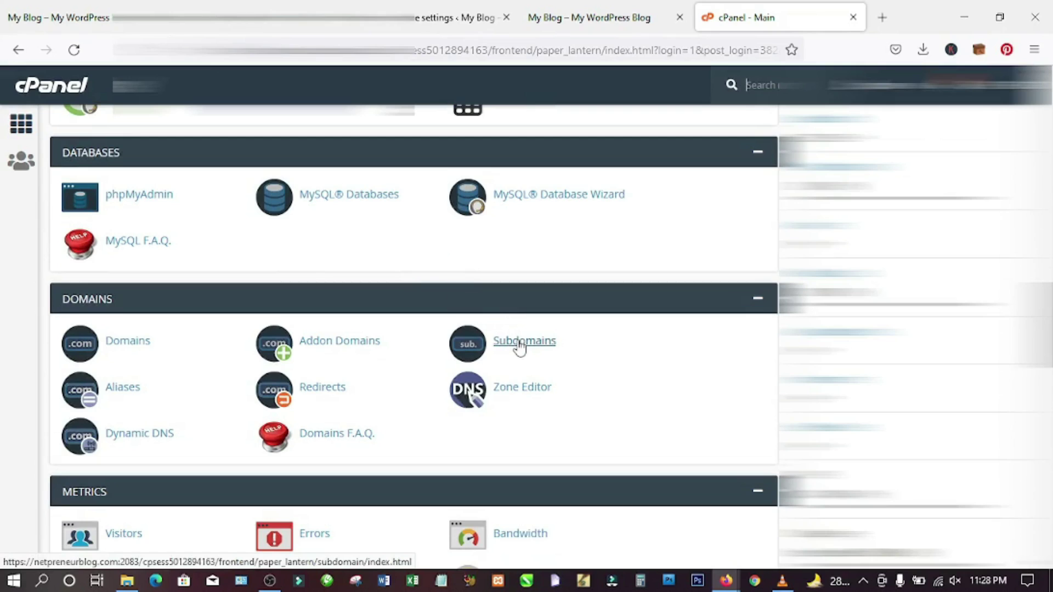
Go to the Subdomains page from the Domains section
left_click(519, 346)
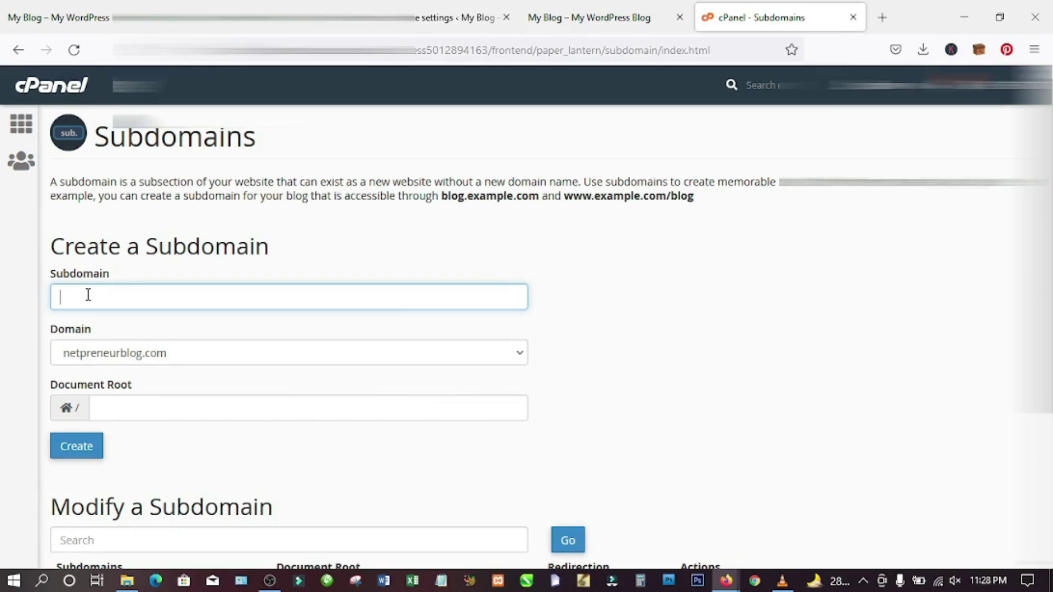
type("st")
type("o")
Correct the subdomain name to 'shop' so the document root fills as shop.netpreneurblog.com
key("BackSpace")
key("BackSpace")
key("BackSpace")
type("shop")
left_click(589, 369)
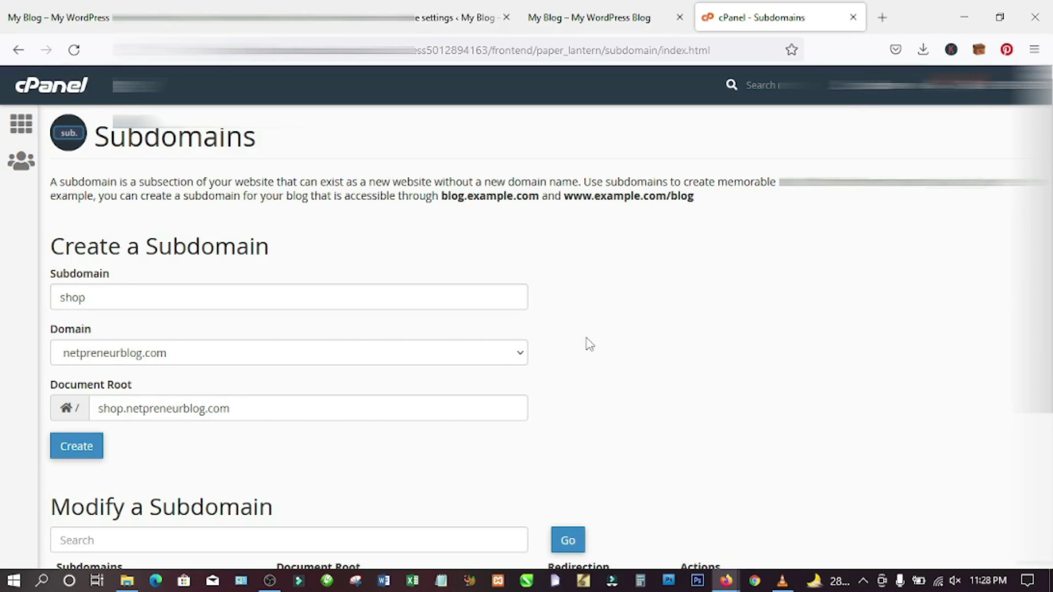
scroll(590, 338, "down", 2)
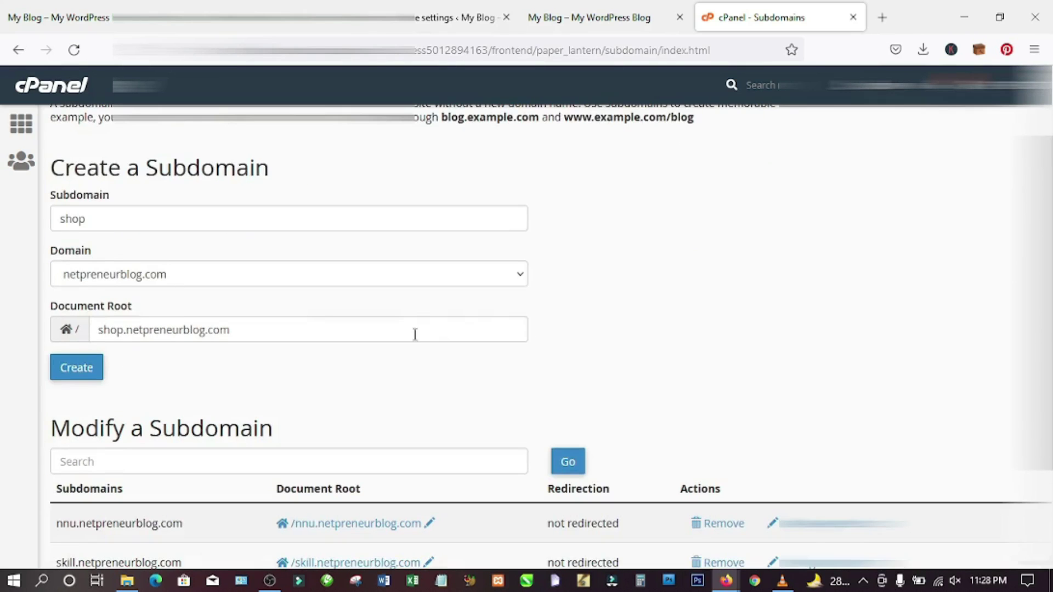
Submit Create for the shop.netpreneurblog.com subdomain
left_click(77, 374)
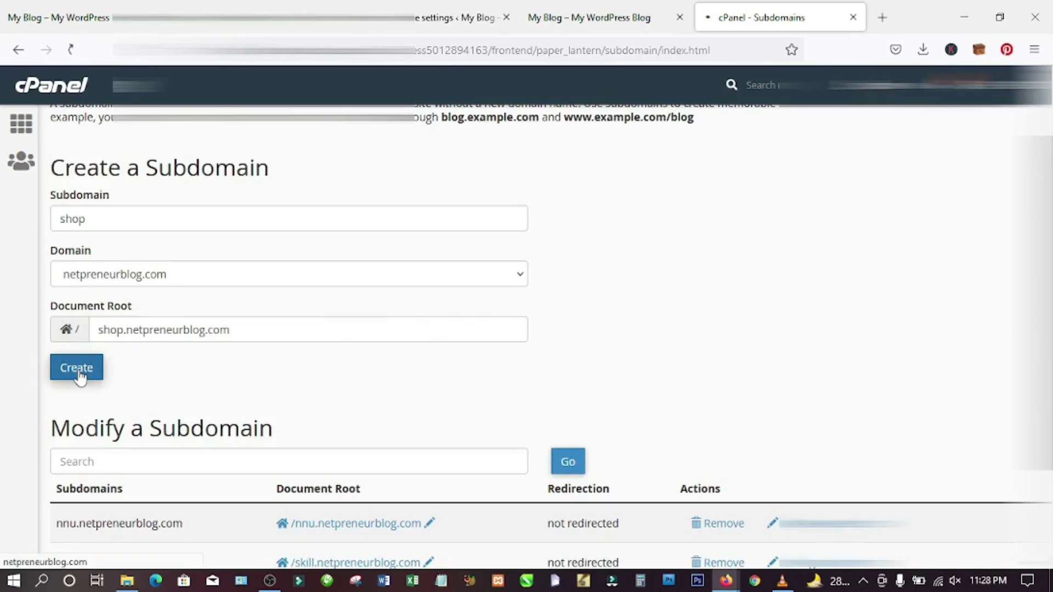